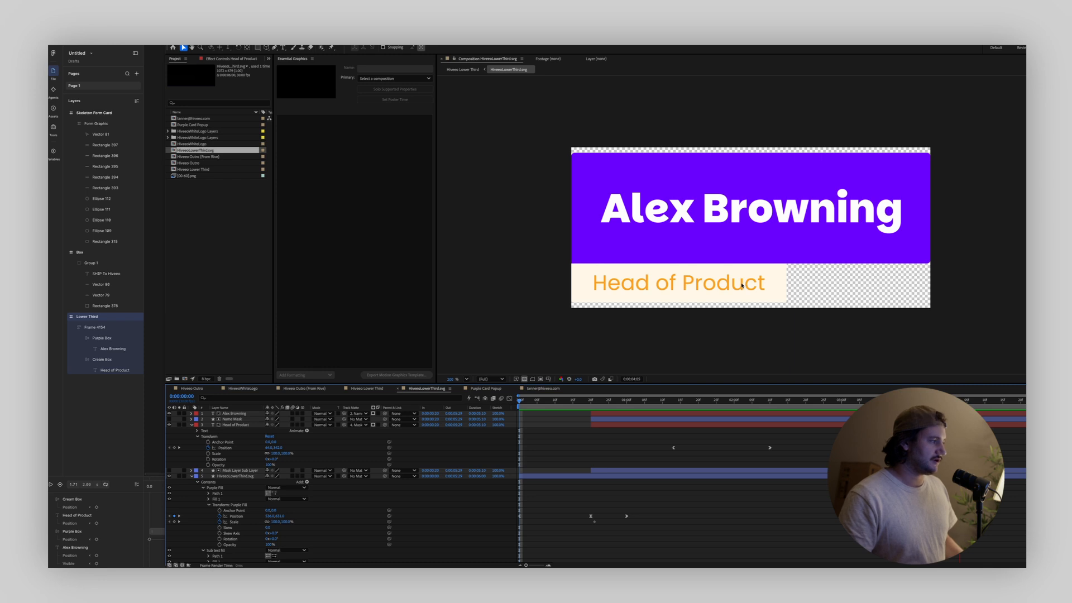
View the Lower Third frame in Figma, and switch to After Effects to scrub through the matching lower-third composition
{"action": "left_click", "coordinate": [153, 336]}
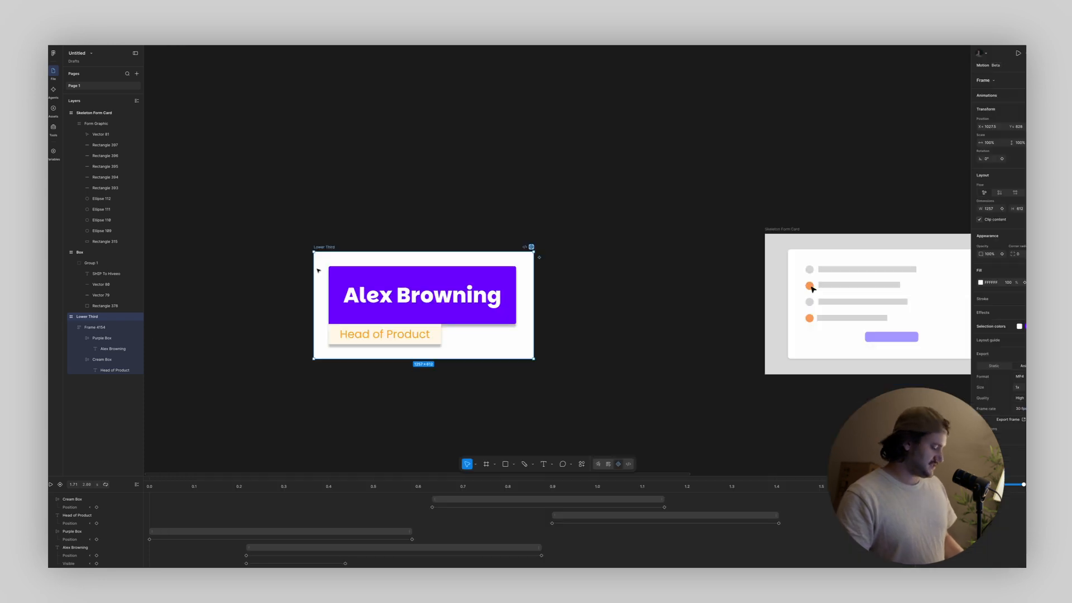
{"action": "scroll", "coordinate": [321, 268], "scroll_direction": "up", "scroll_amount": 3}
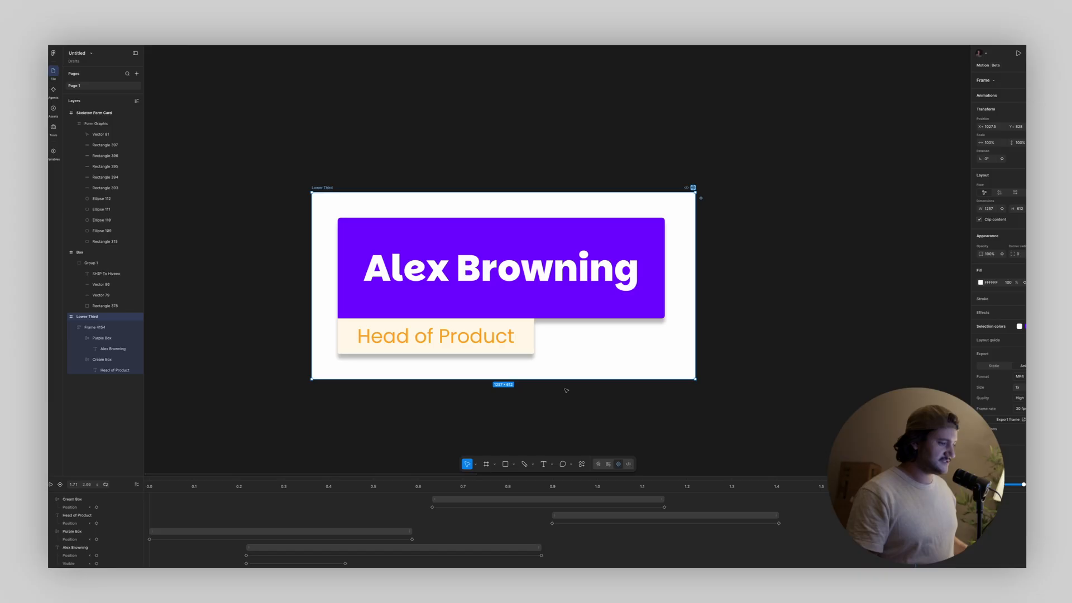
{"action": "left_click", "coordinate": [662, 578]}
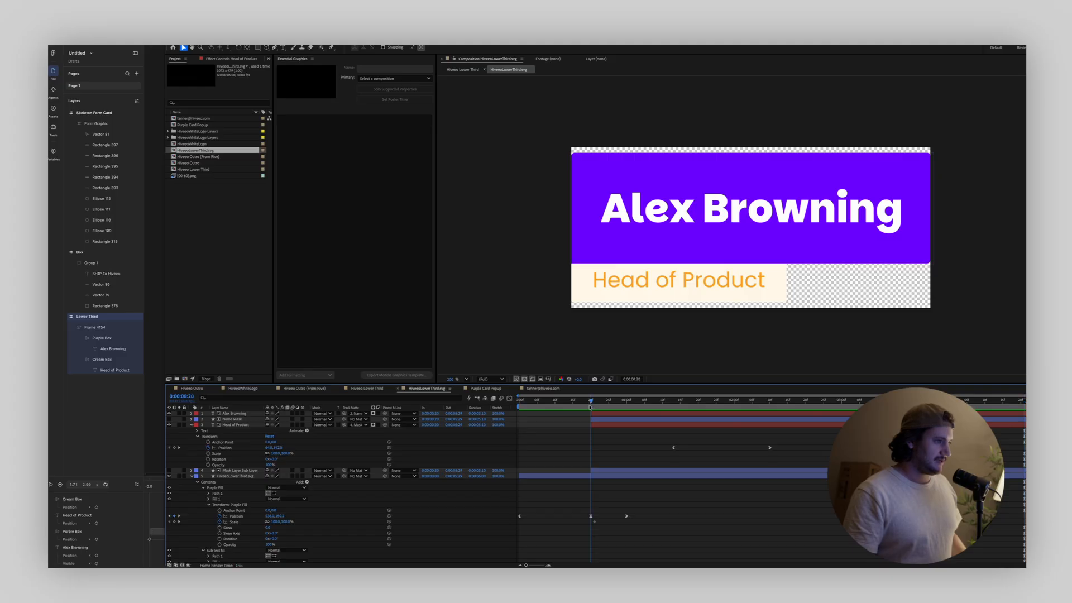
{"action": "left_click_drag", "start_coordinate": [591, 406], "coordinate": [702, 419]}
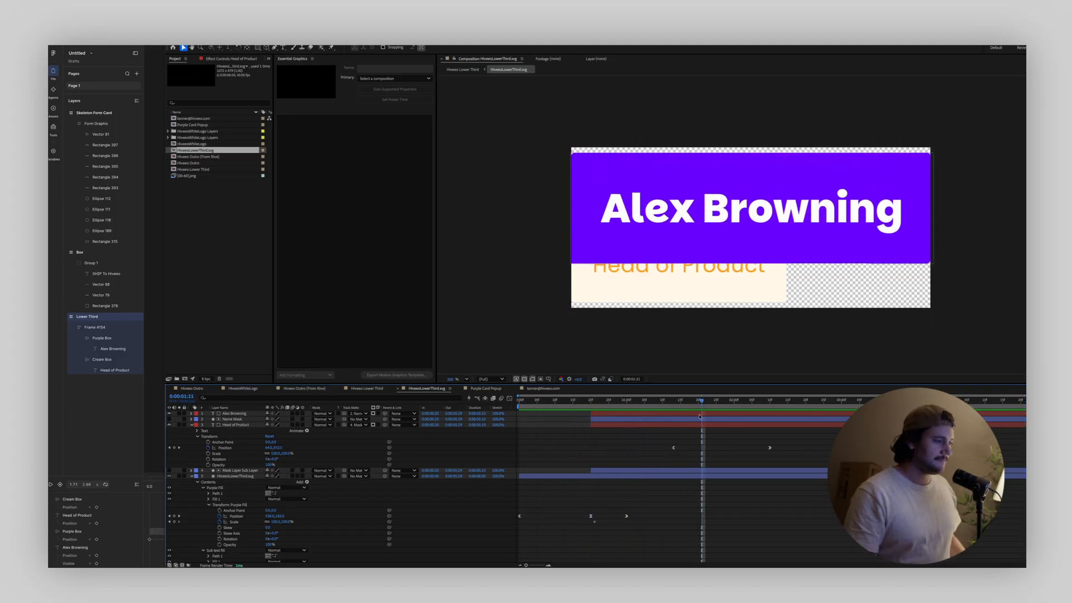
Switch back to Figma and play the Lower Third frame's animation
{"action": "left_click", "coordinate": [148, 486]}
{"action": "key", "text": "space"}
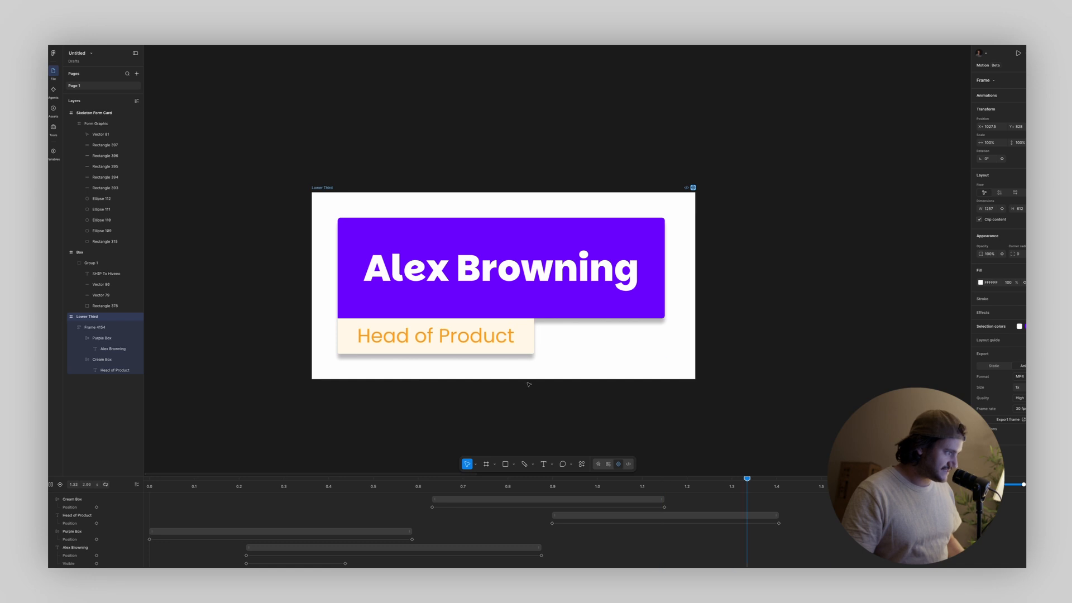
{"action": "left_click", "coordinate": [414, 351]}
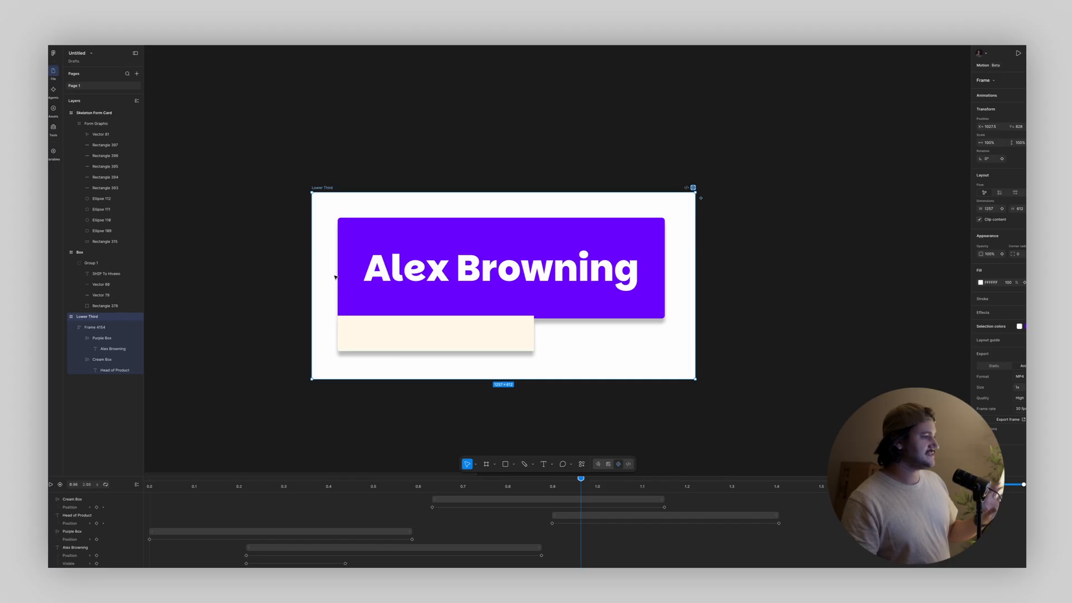
Try to reorder the Purple Box layer below the Cream Box inside the Lower Third's auto-layout frame, and undo the reordering
{"action": "left_click", "coordinate": [584, 294]}
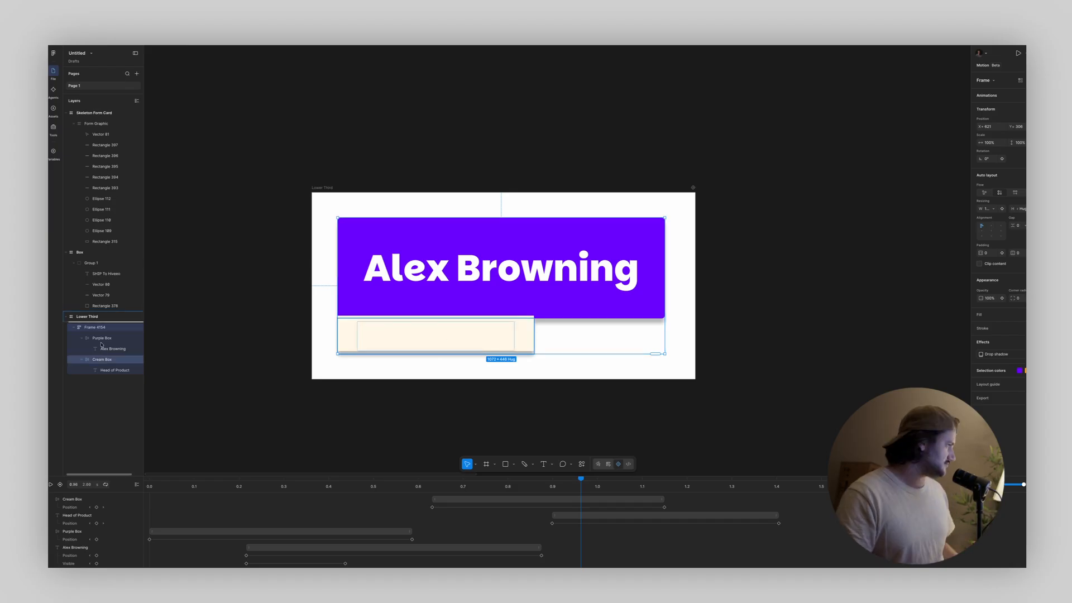
{"action": "left_click_drag", "start_coordinate": [105, 337], "coordinate": [103, 351]}
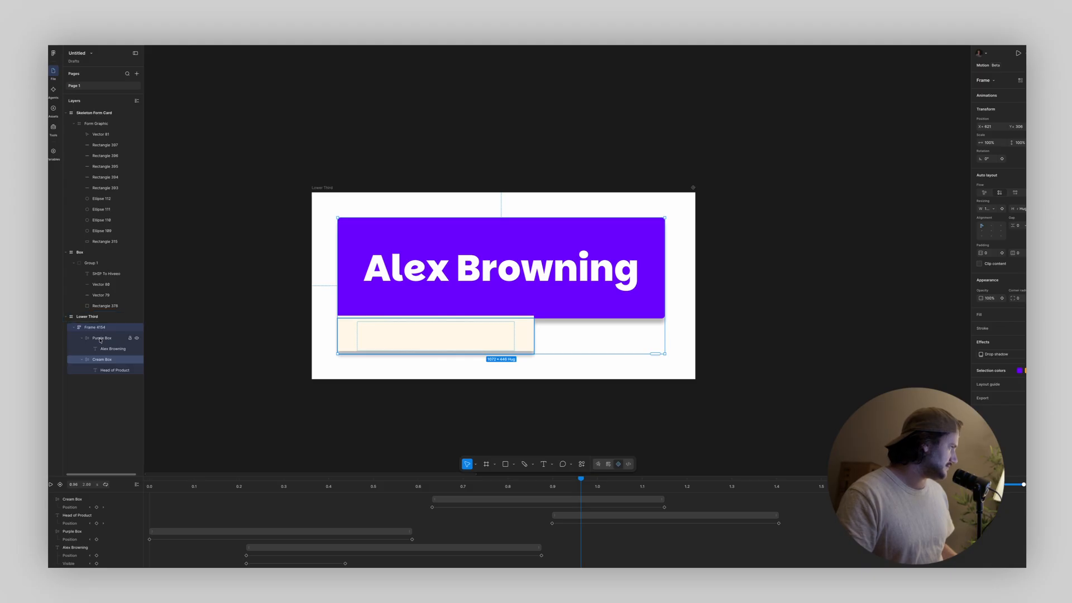
{"action": "left_click", "coordinate": [101, 338]}
{"action": "left_click_drag", "start_coordinate": [102, 346], "coordinate": [102, 374]}
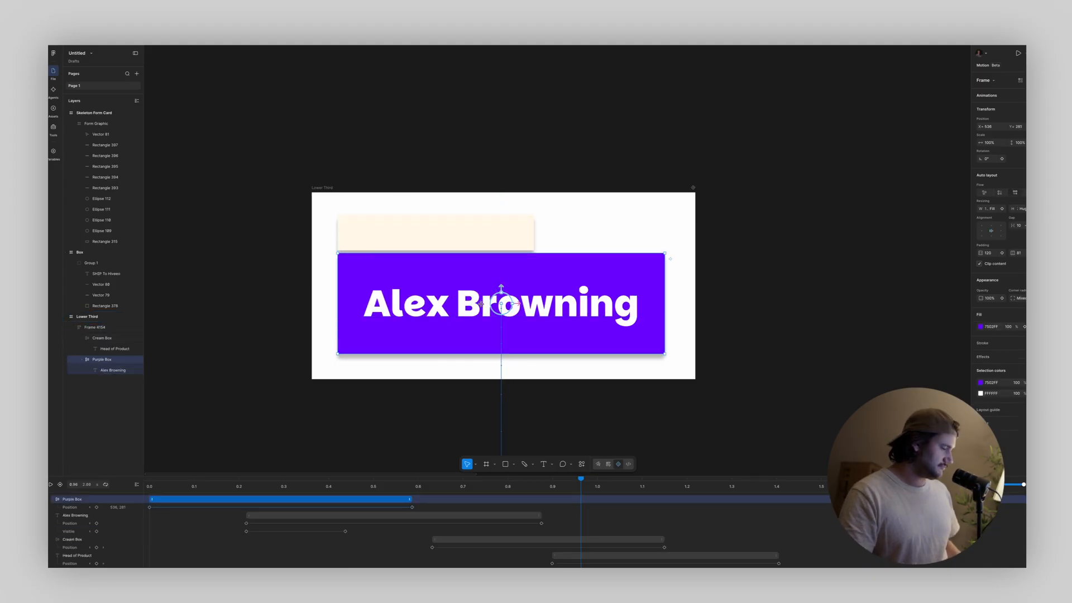
{"action": "key", "text": "ctrl+z"}
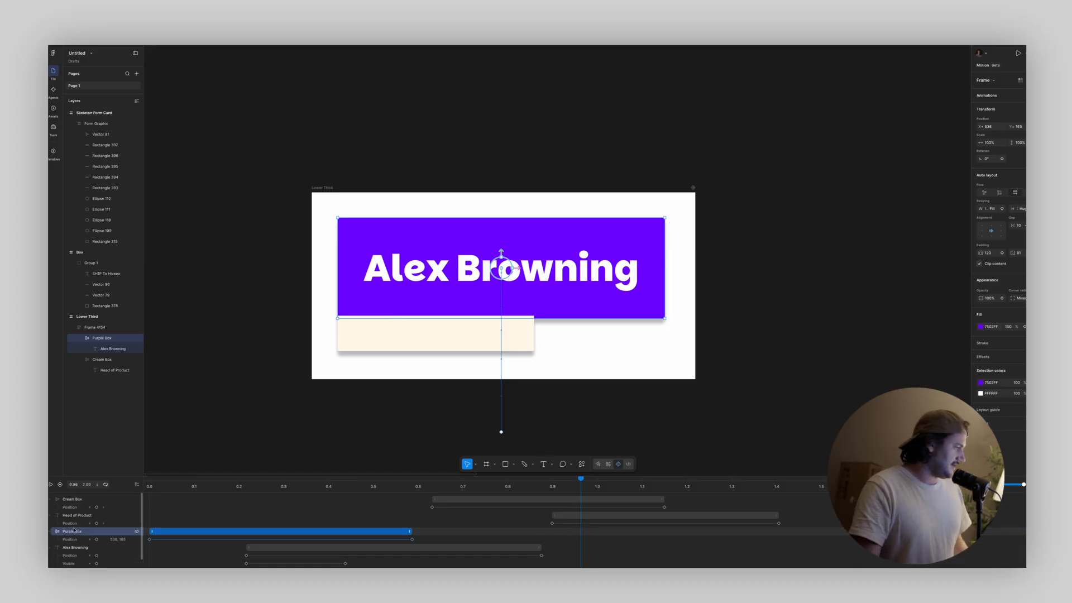
Enlarge the timeline area to show all animated tracks of the Lower Third frame
{"action": "left_click", "coordinate": [55, 535]}
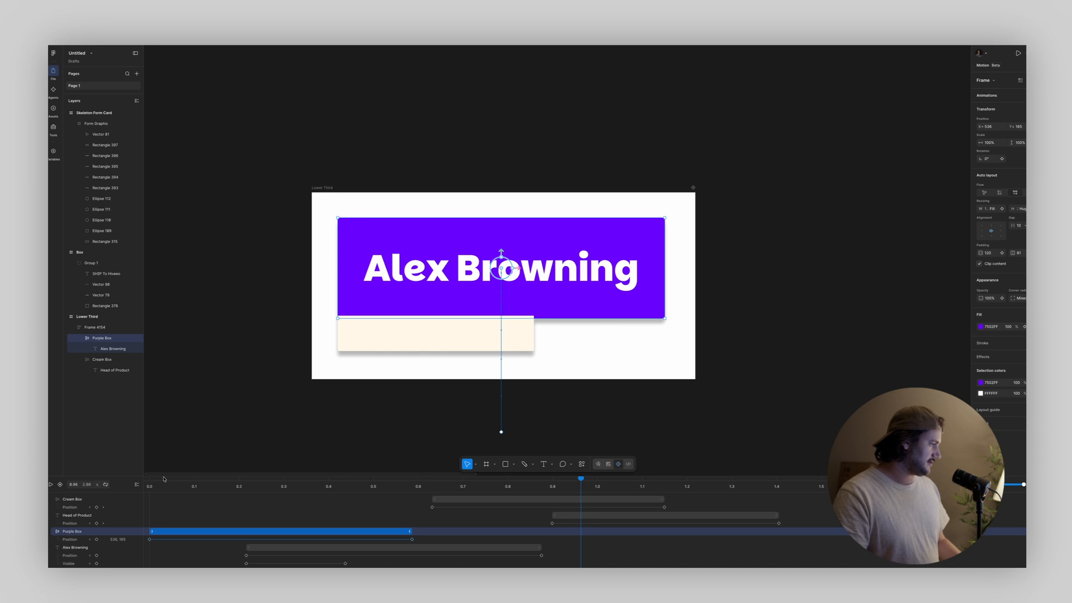
{"action": "left_click_drag", "start_coordinate": [164, 479], "coordinate": [183, 327]}
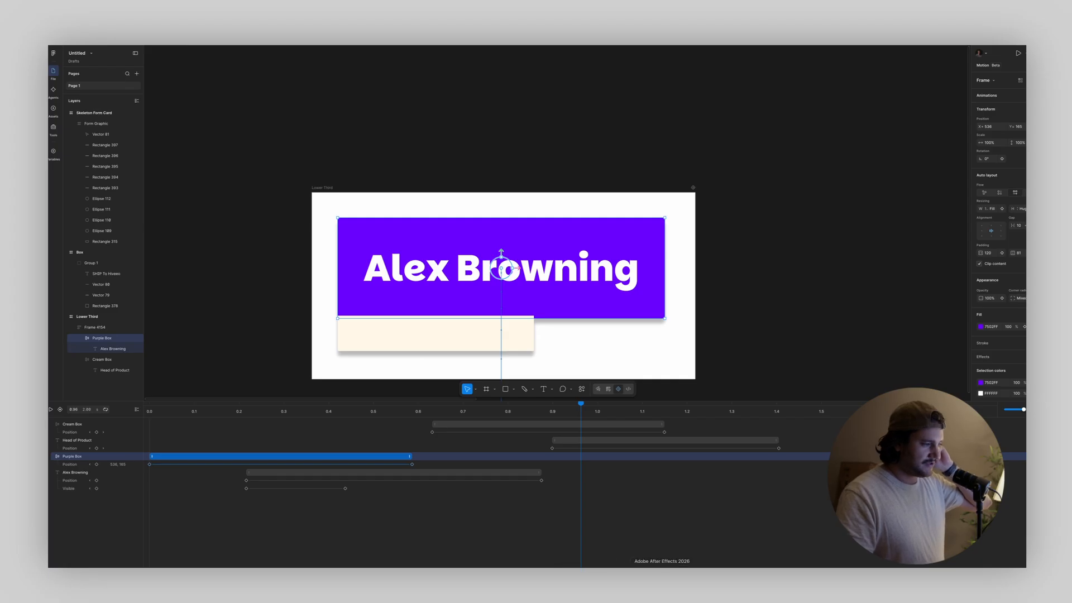
Switch to After Effects and scrub through the lower-third composition's keyframed animation for comparison
{"action": "left_click", "coordinate": [661, 575]}
{"action": "left_click_drag", "start_coordinate": [589, 403], "coordinate": [831, 421]}
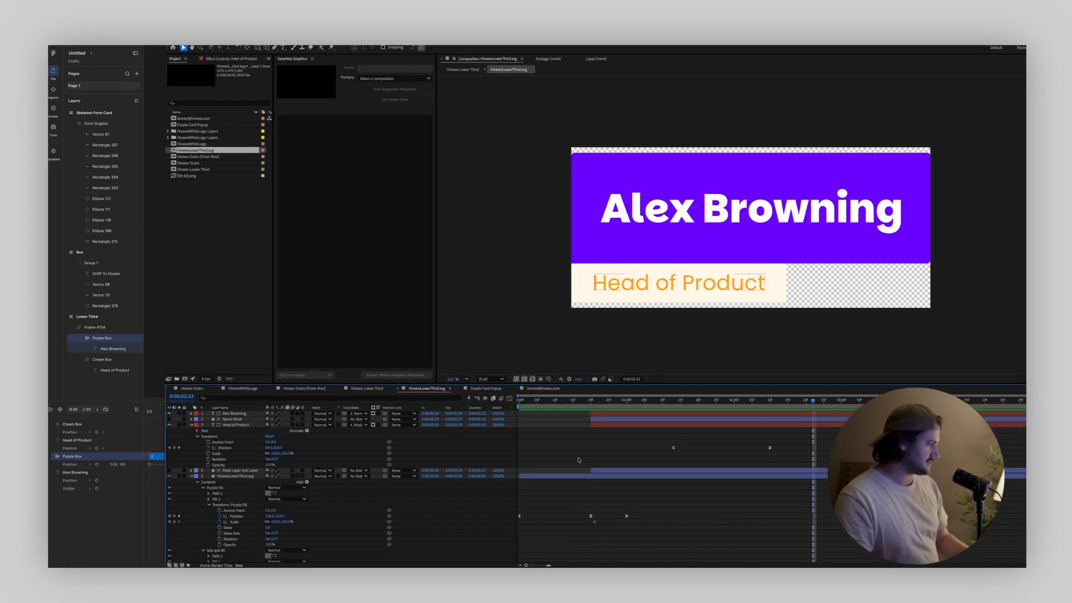
Return to Figma, and scrub and play the Lower Third animation to examine how the boxes and texts slide in
{"action": "left_click", "coordinate": [109, 494]}
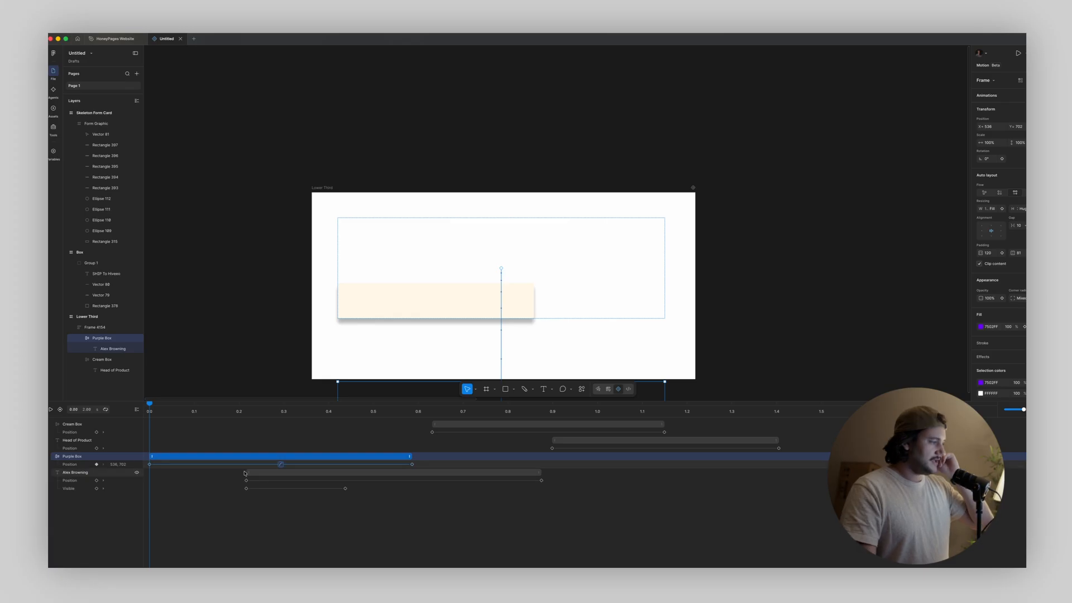
{"action": "left_click_drag", "start_coordinate": [192, 411], "coordinate": [577, 448]}
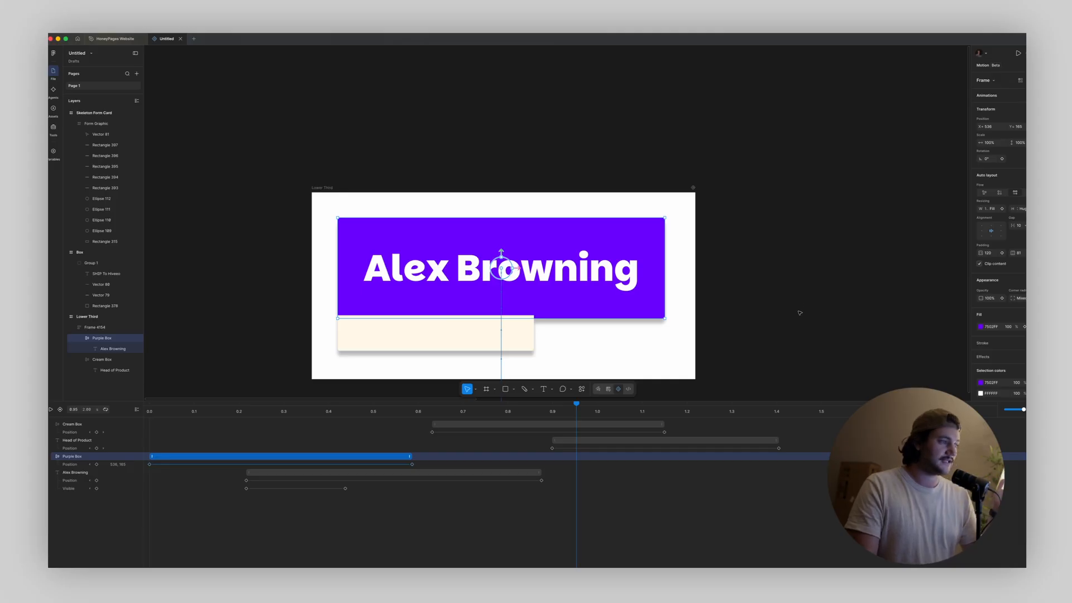
{"action": "left_click_drag", "start_coordinate": [576, 407], "coordinate": [484, 419]}
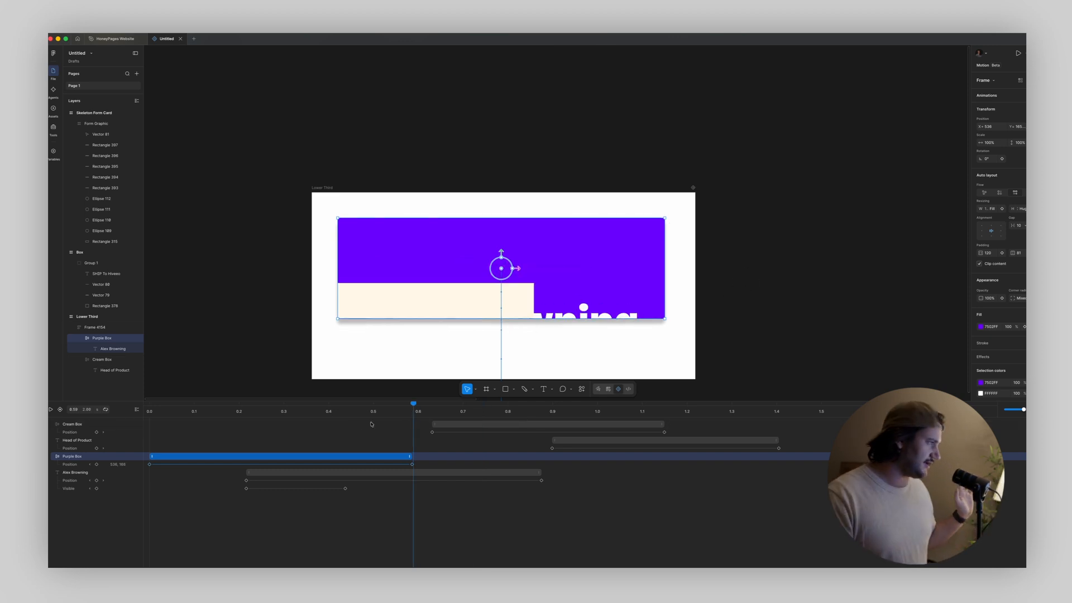
{"action": "left_click_drag", "start_coordinate": [371, 424], "coordinate": [143, 407]}
{"action": "key", "text": "space"}
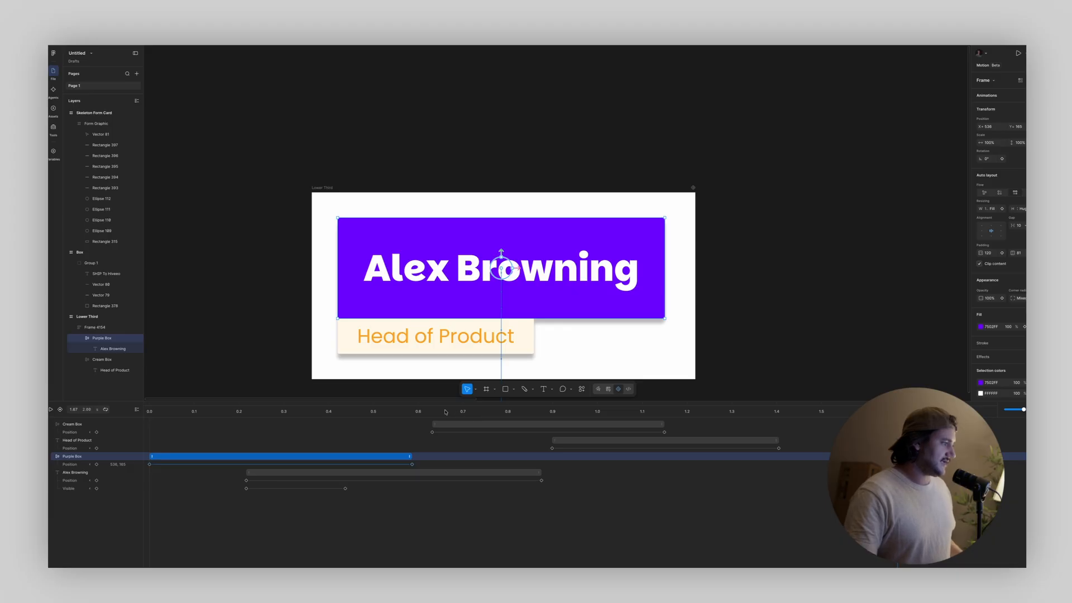
{"action": "left_click_drag", "start_coordinate": [446, 412], "coordinate": [708, 413]}
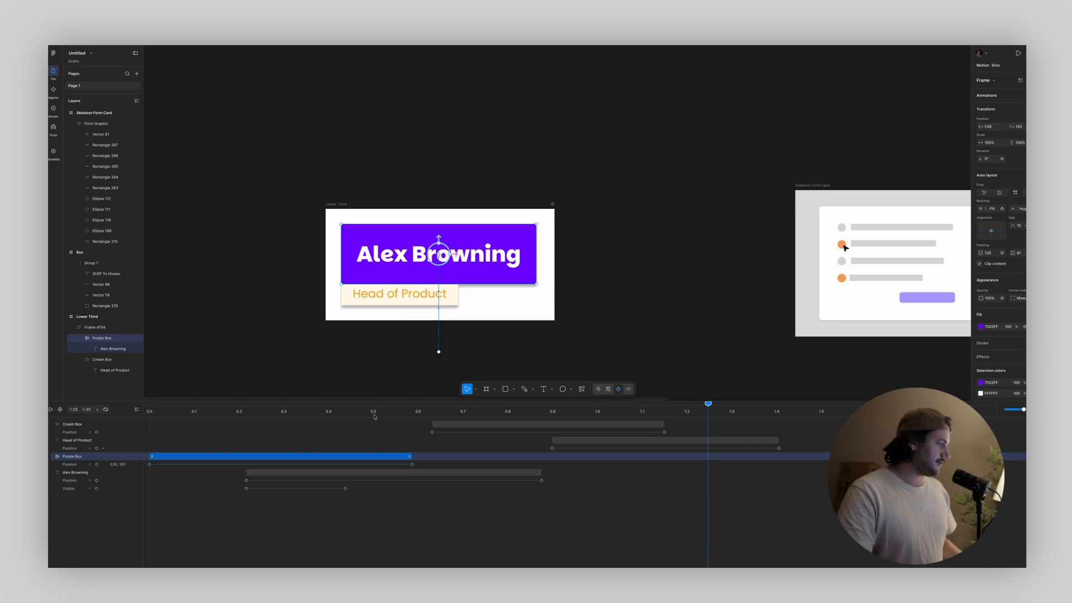
{"action": "left_click", "coordinate": [327, 411]}
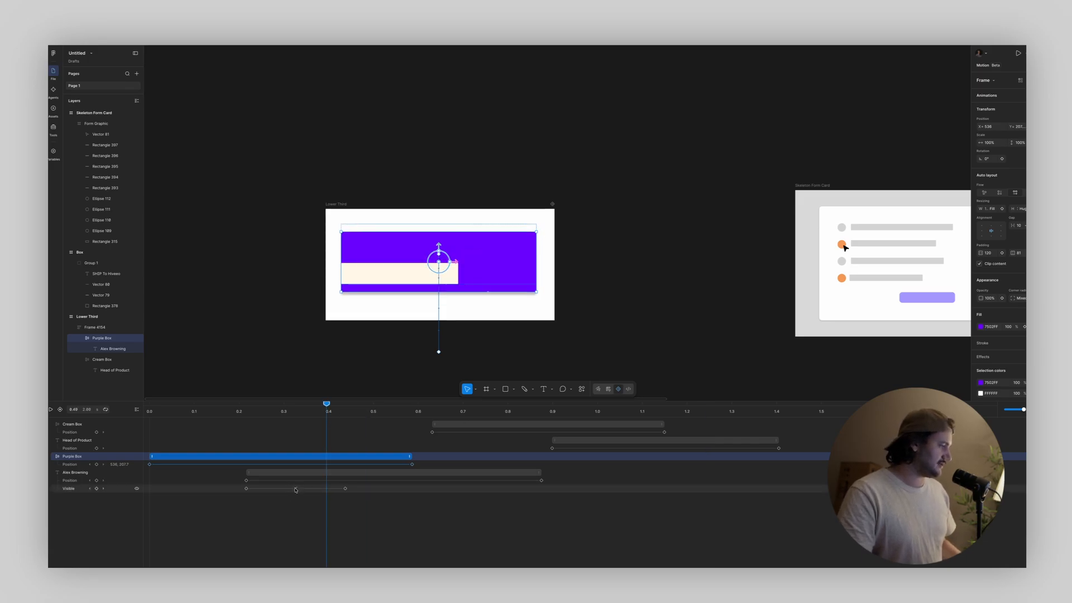
View the easing curve of the name text's position animation, and switch to After Effects for the Head of Product position keyframes' graph
{"action": "left_click", "coordinate": [394, 481]}
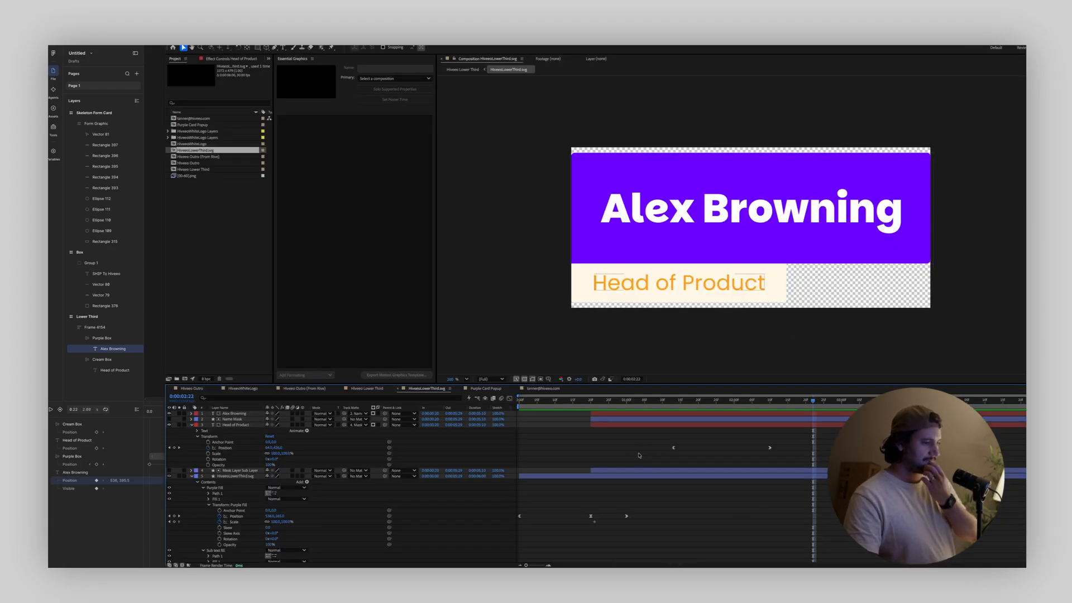
{"action": "left_click_drag", "start_coordinate": [660, 435], "coordinate": [786, 456]}
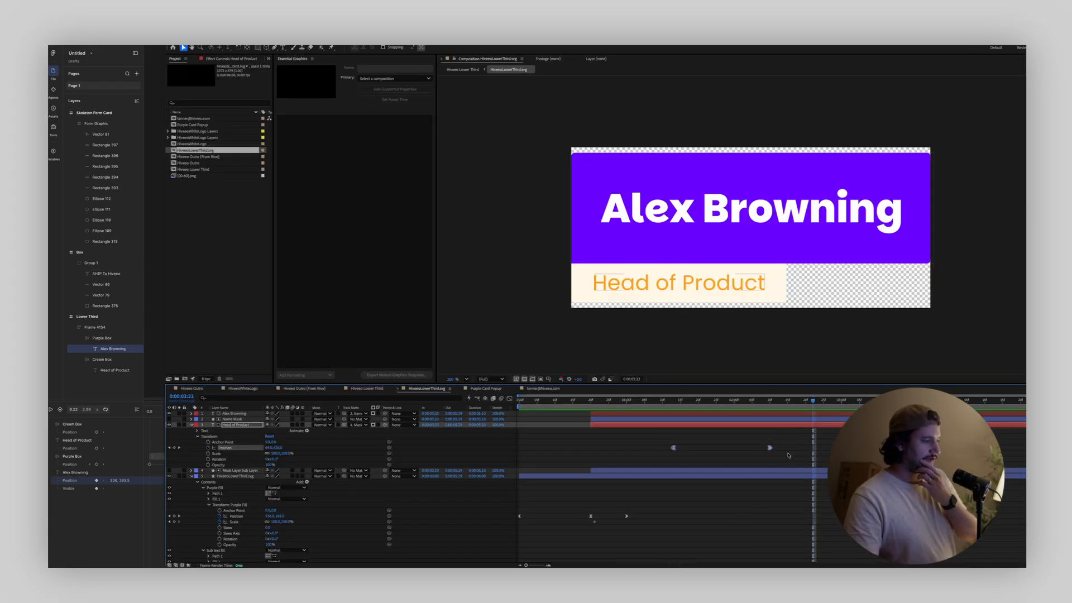
{"action": "left_click", "coordinate": [508, 399]}
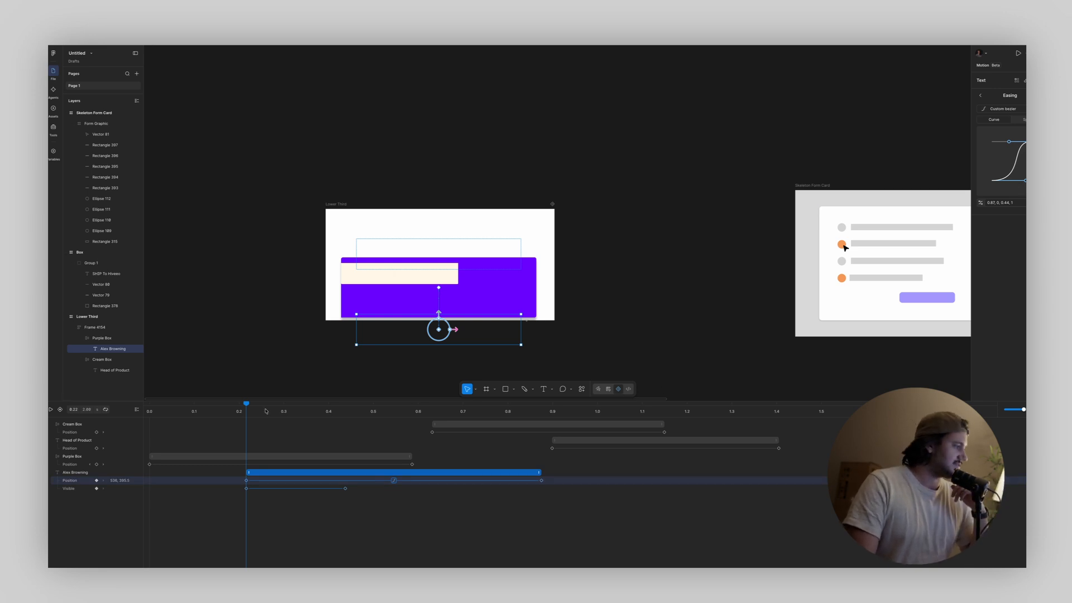
Back in Figma, inspect the Cream Box's position easing and the Head of Product position keyframe, and scrub the animation
{"action": "left_click_drag", "start_coordinate": [247, 407], "coordinate": [281, 406]}
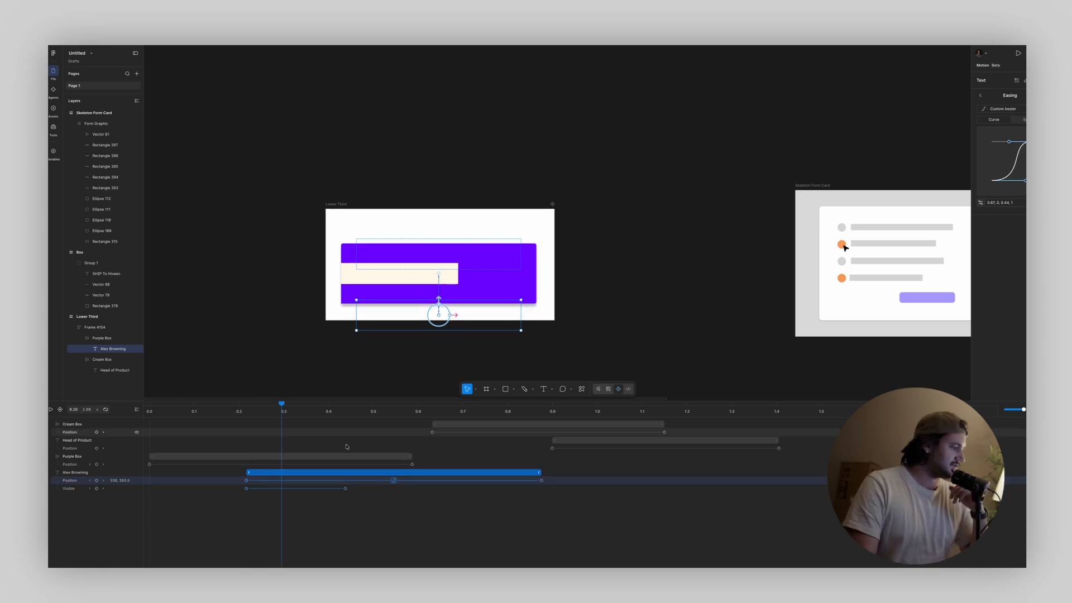
{"action": "left_click", "coordinate": [550, 434]}
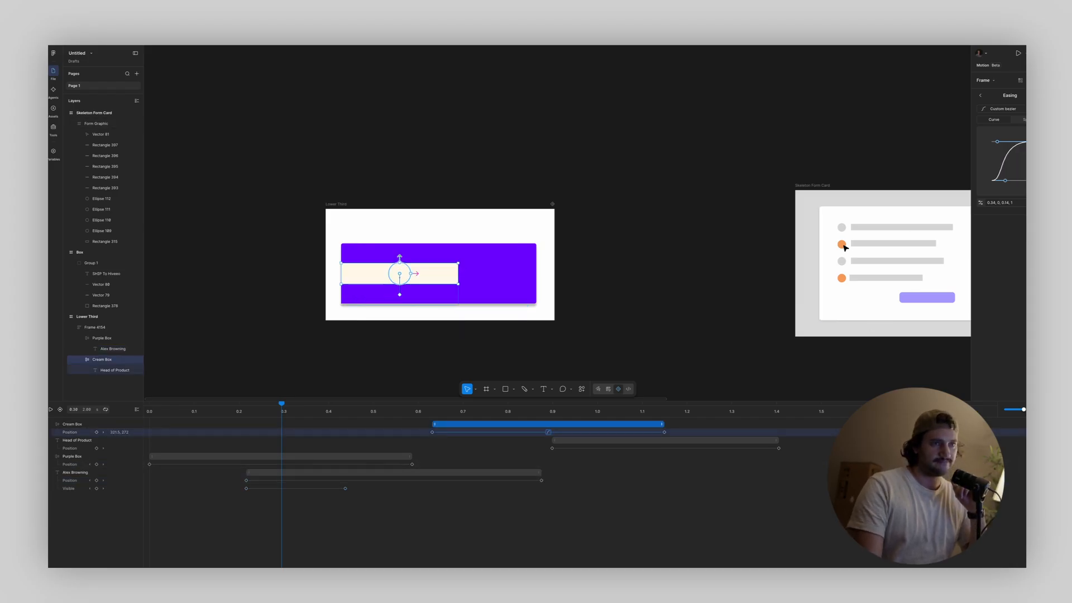
{"action": "left_click", "coordinate": [563, 440]}
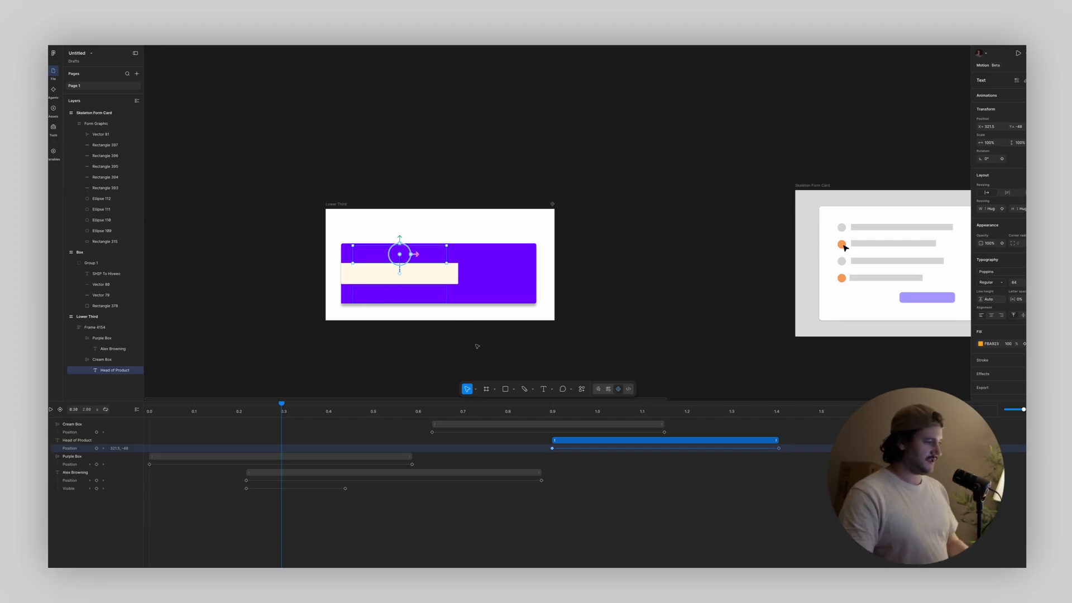
{"action": "left_click_drag", "start_coordinate": [283, 408], "coordinate": [415, 434]}
Select the Skeleton Form Card frame to show its animation tracks
{"action": "scroll", "coordinate": [764, 207], "scroll_direction": "down", "scroll_amount": 1}
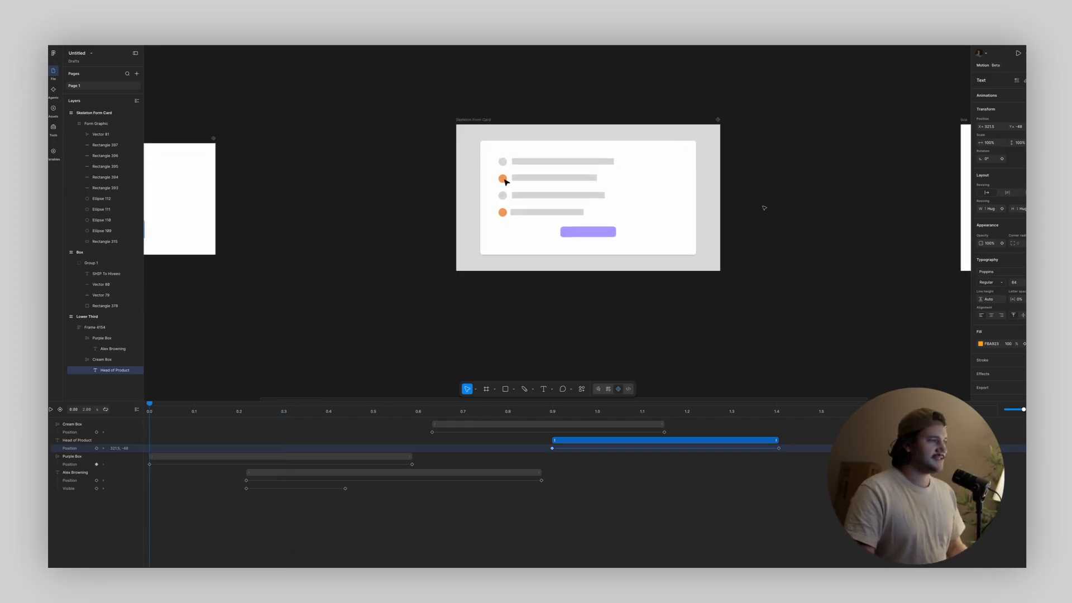
{"action": "scroll", "coordinate": [764, 208], "scroll_direction": "up", "scroll_amount": 2}
{"action": "left_click", "coordinate": [529, 178]}
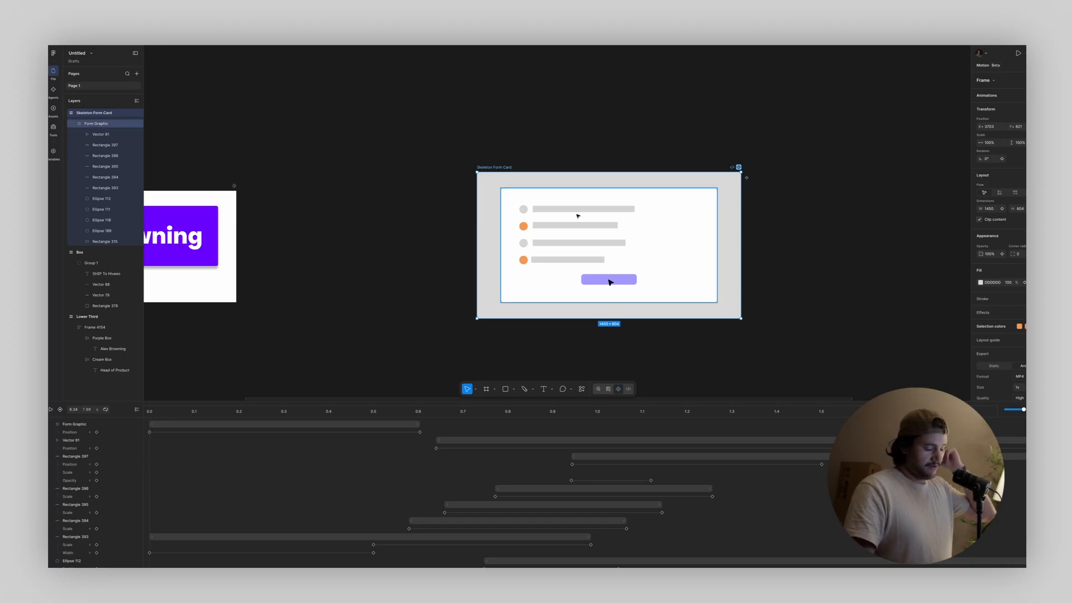
{"action": "scroll", "coordinate": [601, 204], "scroll_direction": "up", "scroll_amount": 3}
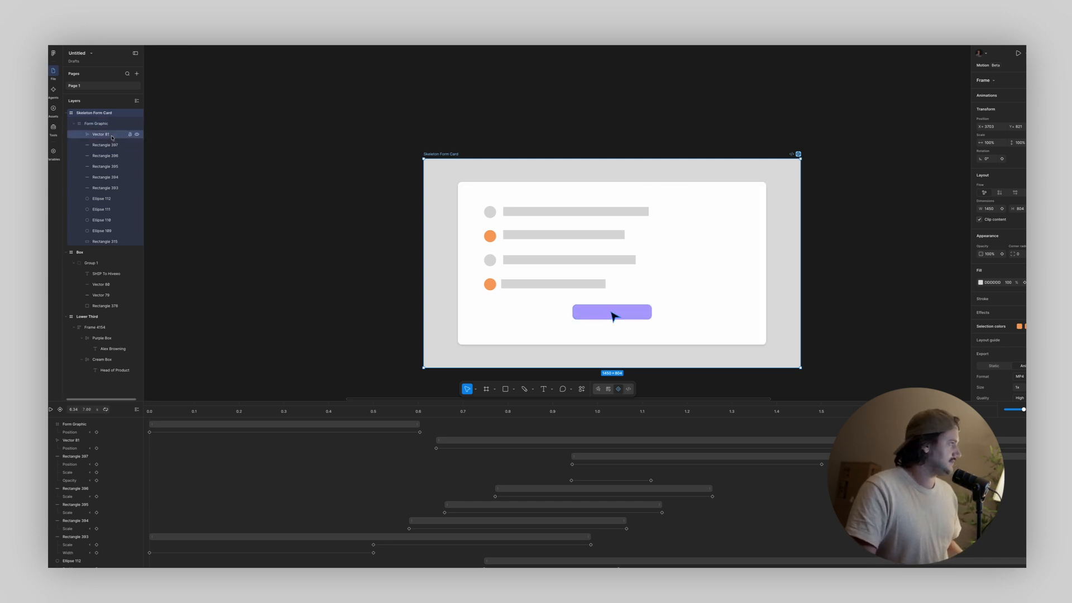
Try to reorder the Vector 81 cursor layer below Rectangle 397 in the Skeleton Form Card, and undo the reordering
{"action": "left_click_drag", "start_coordinate": [109, 137], "coordinate": [103, 150]}
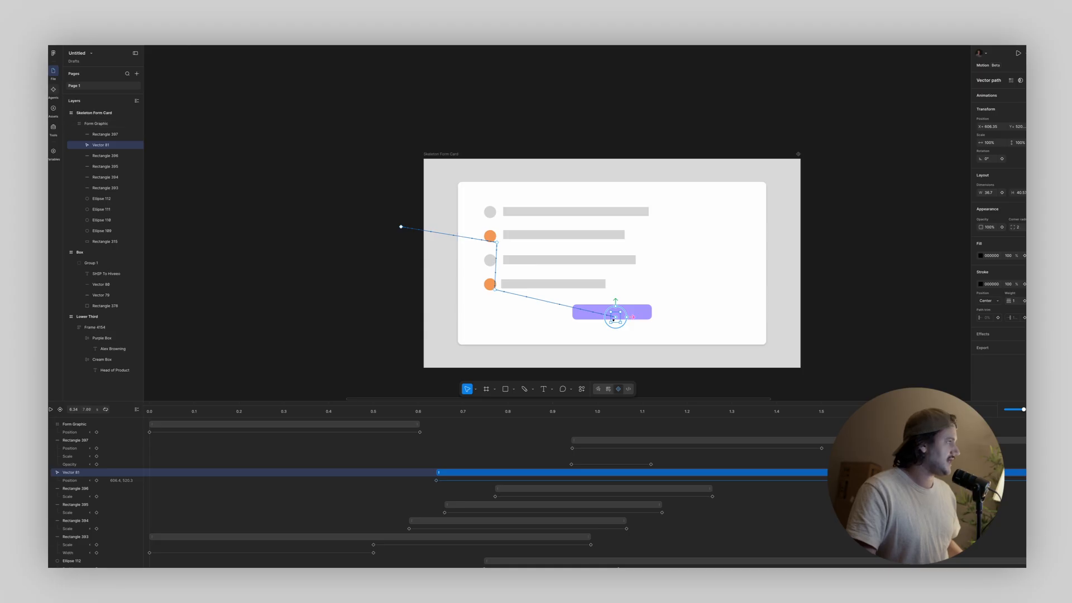
{"action": "key", "text": "ctrl+z"}
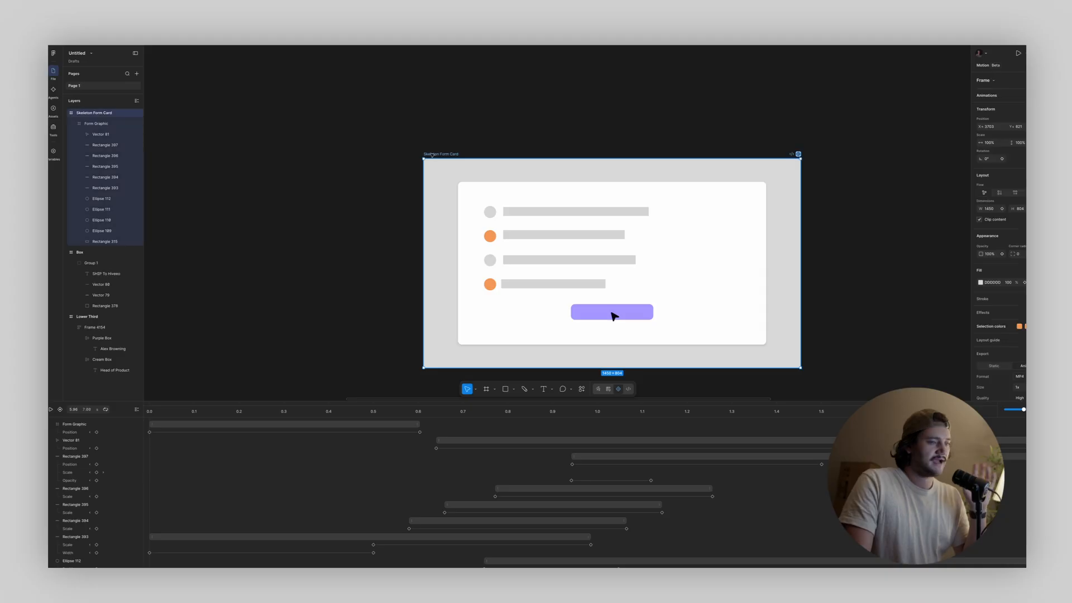
Check which animated export formats are available for the Skeleton Form Card frame
{"action": "scroll", "coordinate": [1010, 325], "scroll_direction": "down", "scroll_amount": 3}
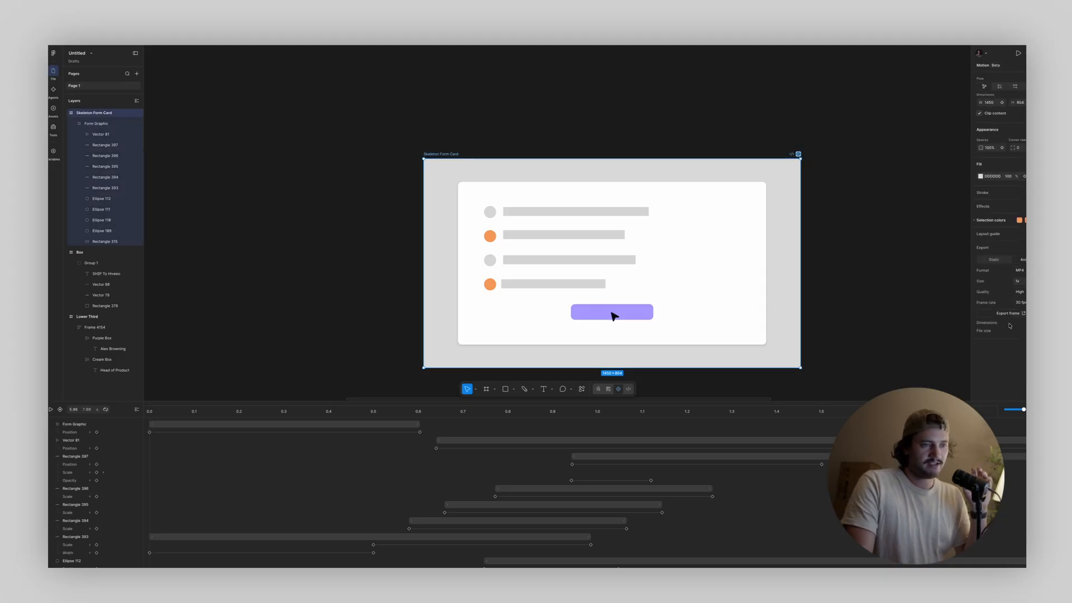
{"action": "left_click", "coordinate": [1021, 263]}
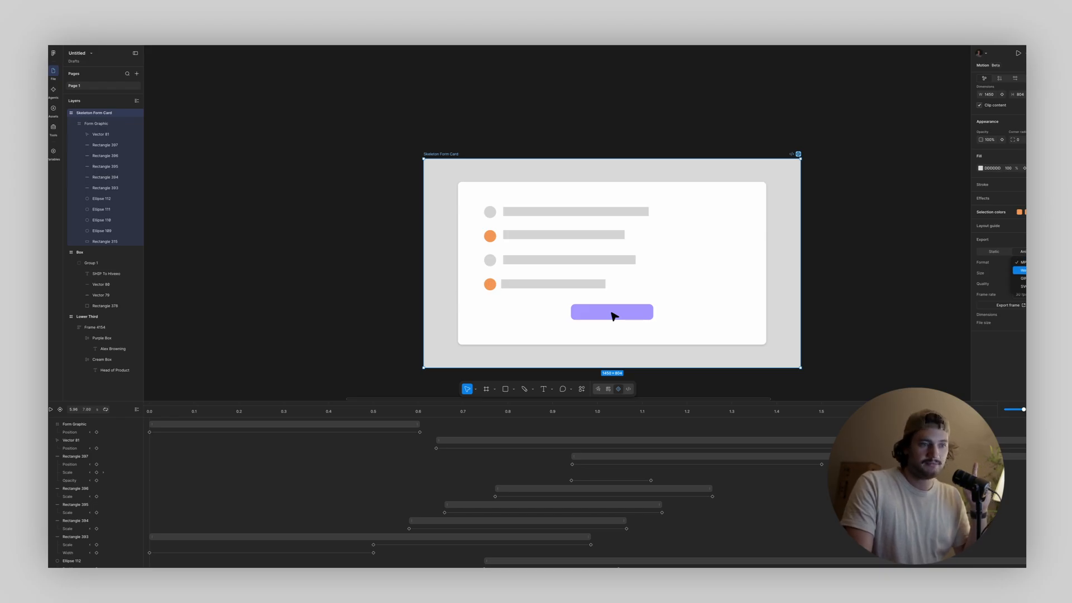
{"action": "left_click", "coordinate": [1009, 354]}
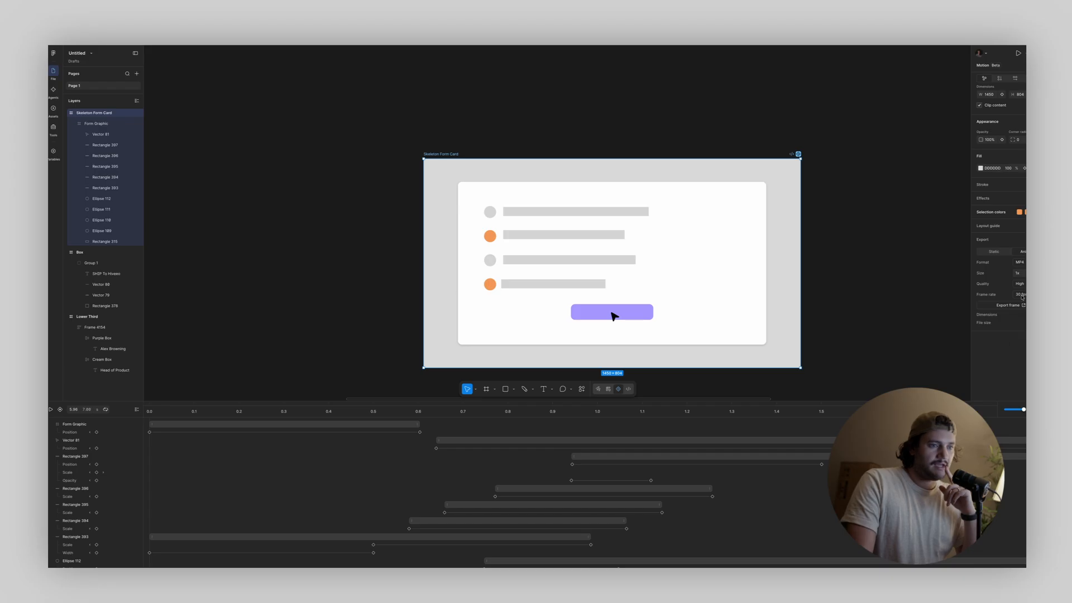